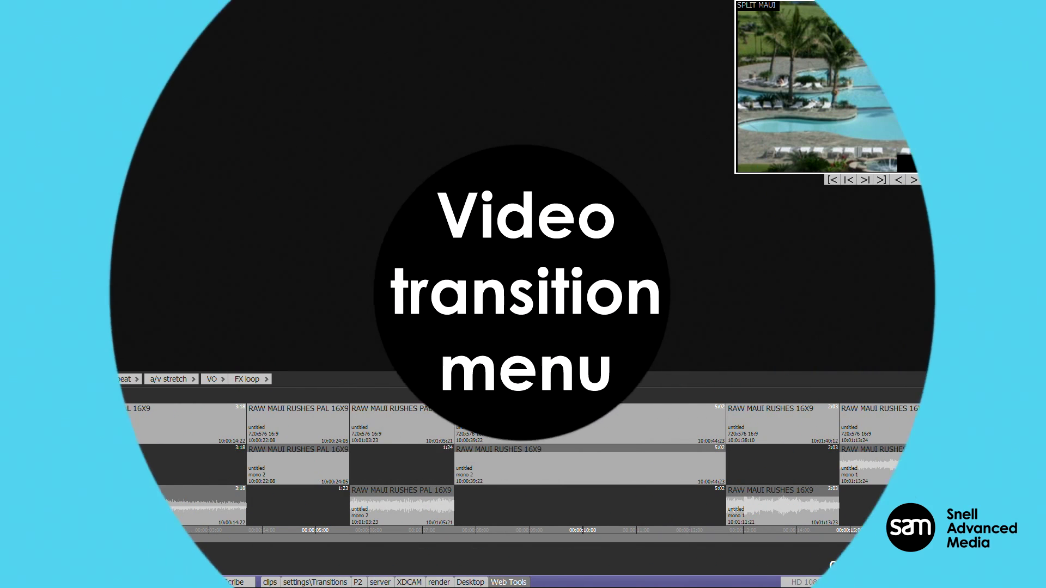
# - Open the video transition settings for the cut between the third and fourth clips on V1
pyautogui.press('F5')
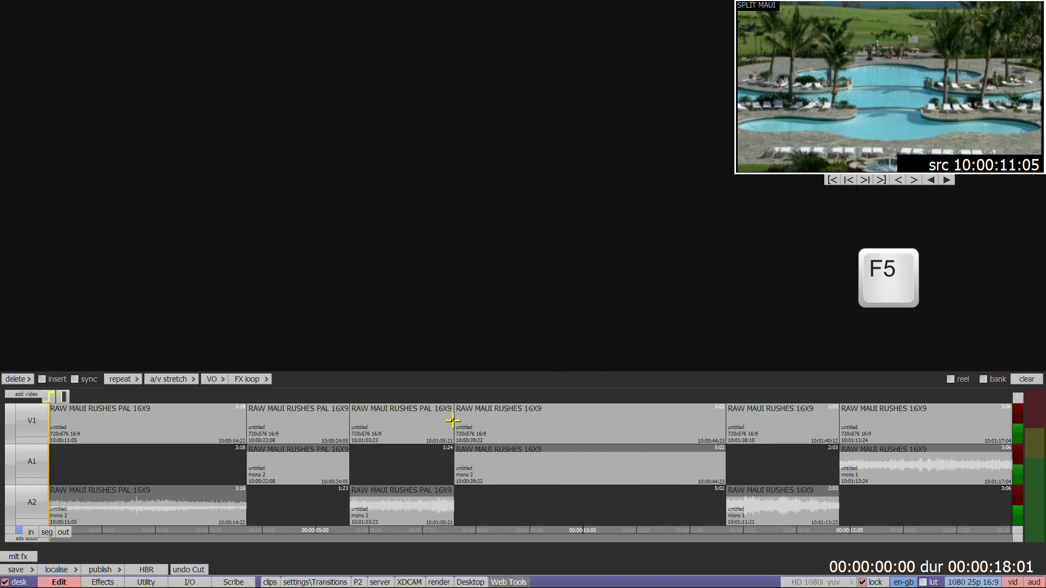
pyautogui.click(453, 421)
pyautogui.press('F5')
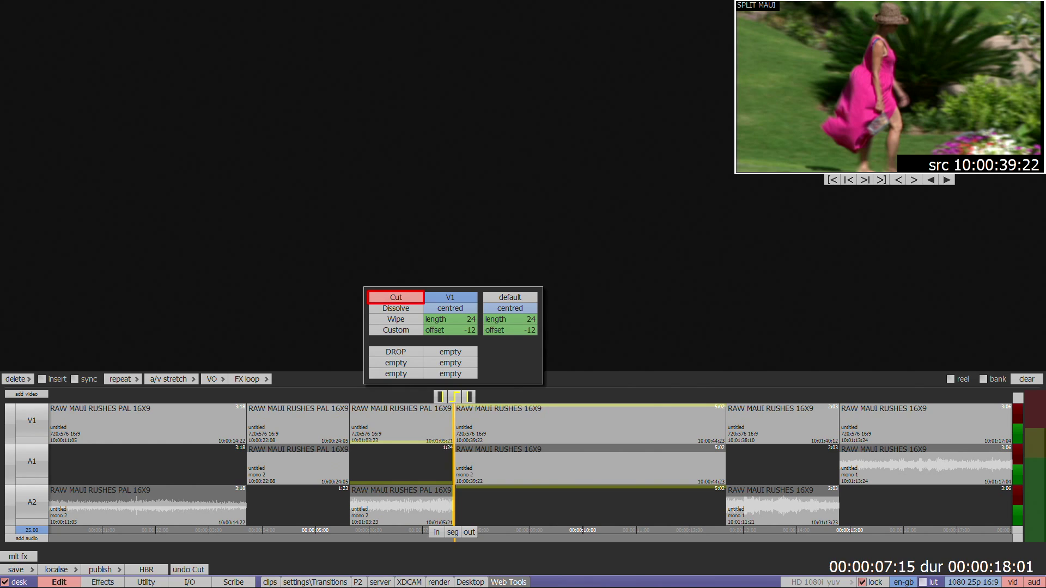
pyautogui.press('Down')
pyautogui.press('Down')
pyautogui.press('Down')
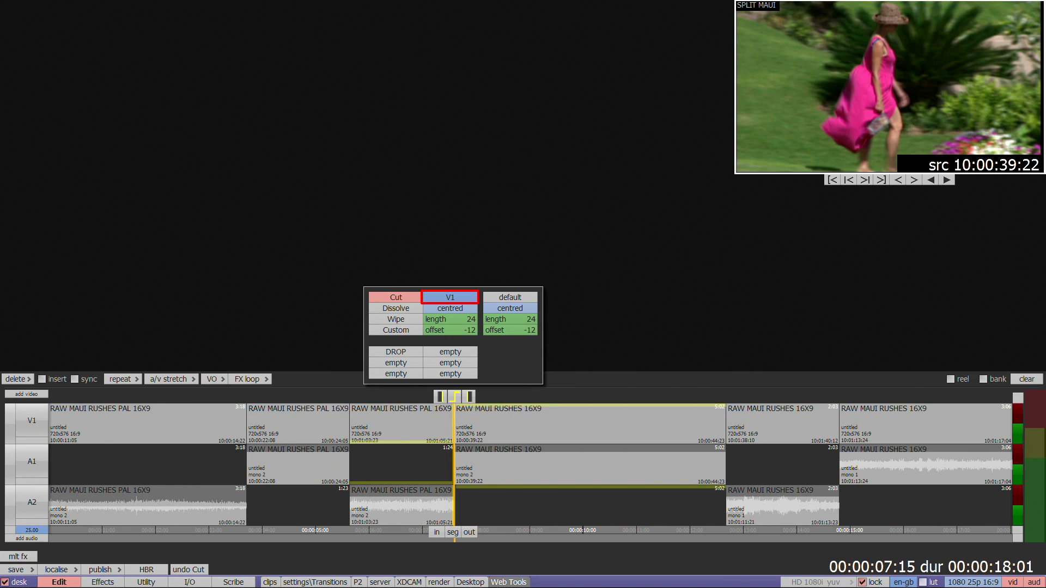
# - Apply a Dissolve to the V1 cut between the third and fourth clips
pyautogui.click(32, 423)
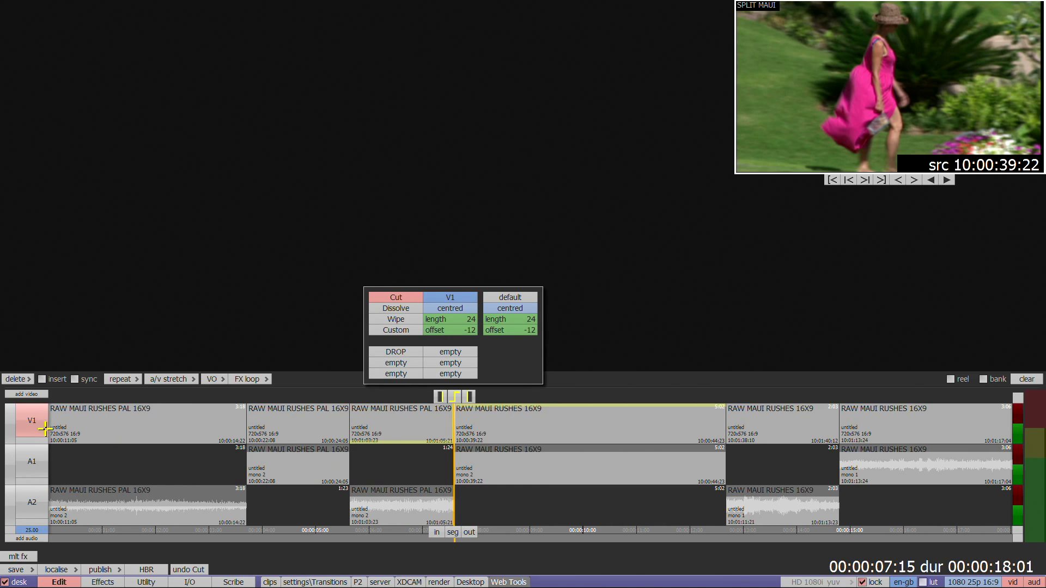
pyautogui.click(39, 420)
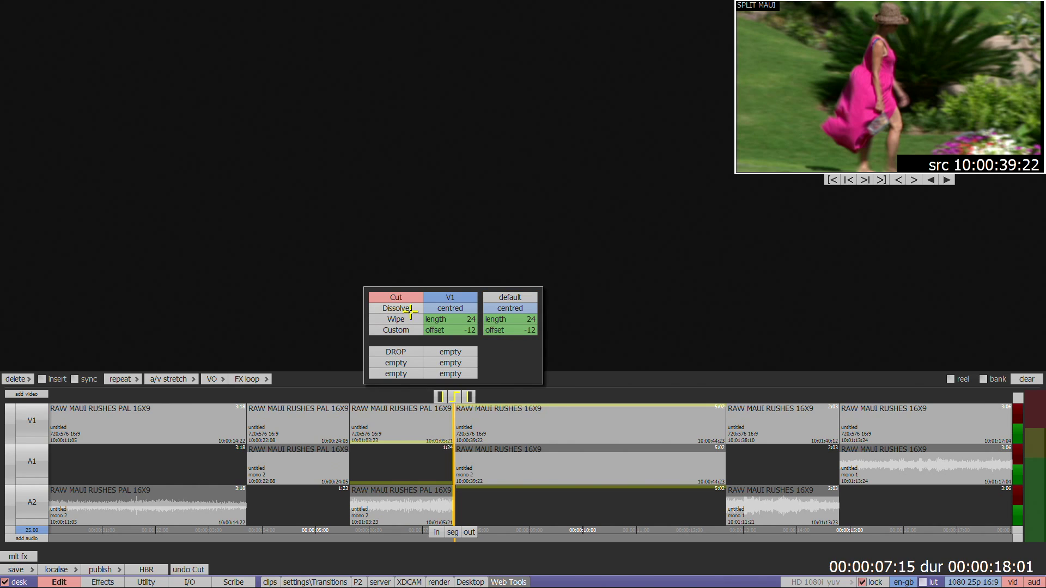
pyautogui.click(410, 310)
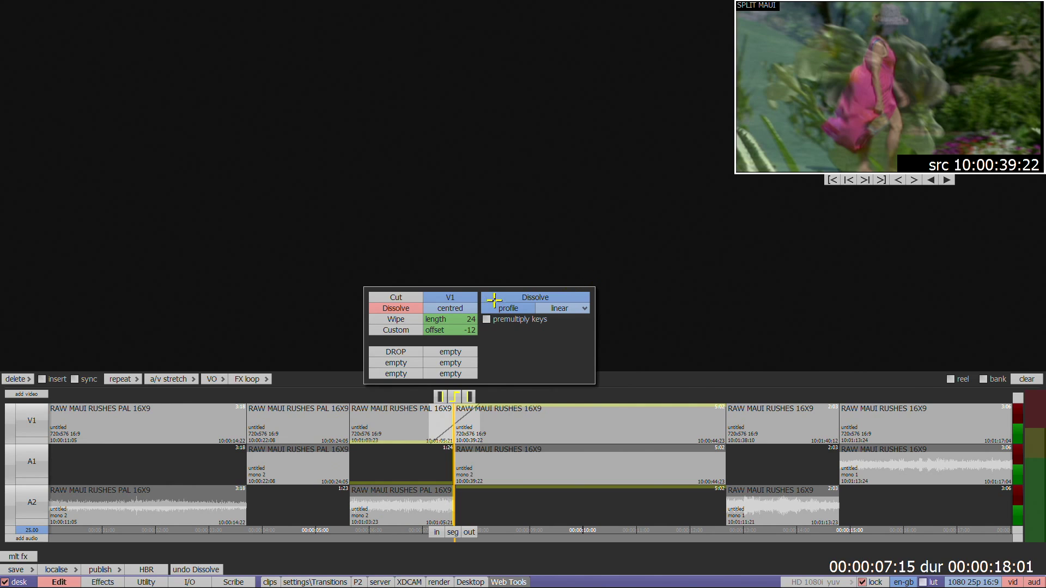
# - Try the other alignment options for the dissolve, such as after, and return it to centred
pyautogui.click(468, 306)
pyautogui.moveTo(469, 308); pyautogui.dragTo(468, 275)
pyautogui.scroll(3, 450, 308)
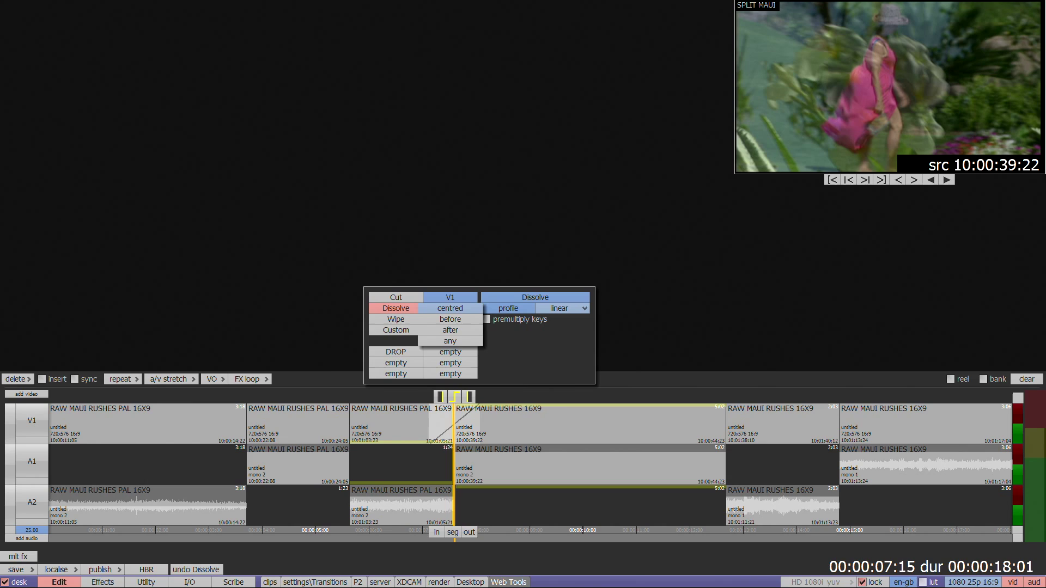
pyautogui.scroll(-2, 450, 308)
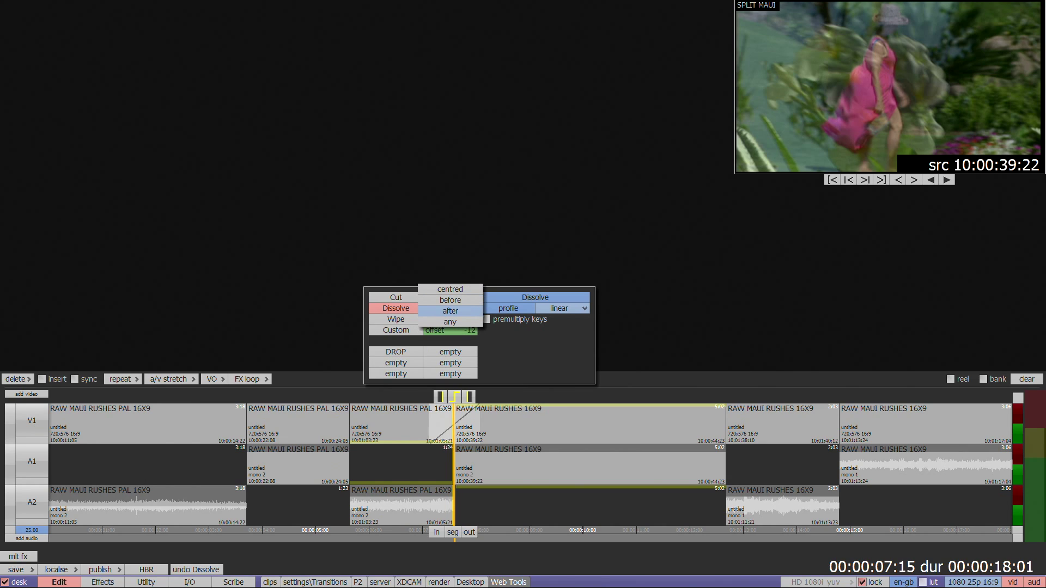
pyautogui.moveTo(469, 286)
pyautogui.mouseDown()
pyautogui.moveTo(468, 297)
pyautogui.moveTo(475, 267)
pyautogui.mouseUp()
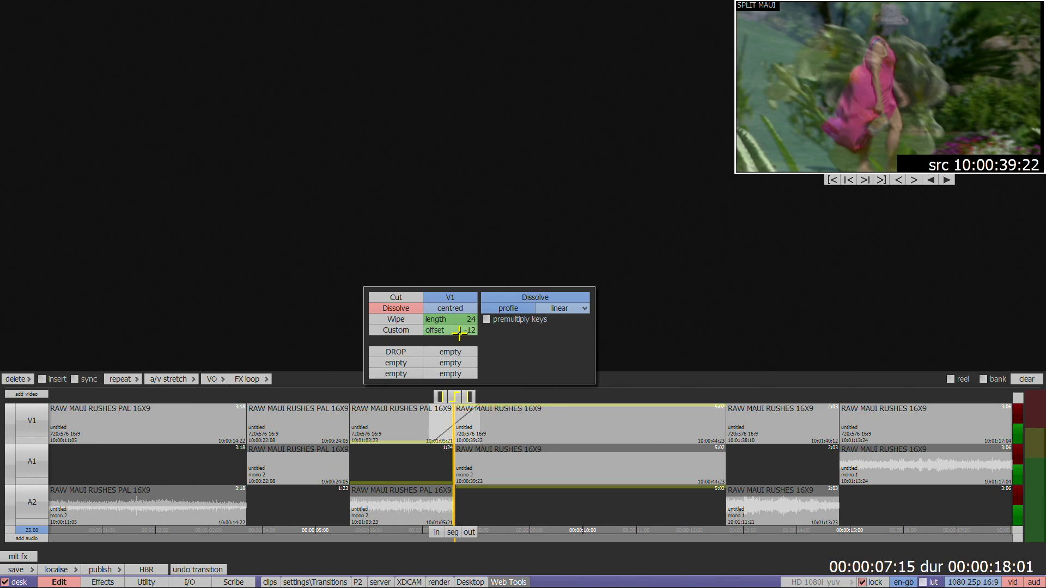
# - Set the dissolve's offset to -10 and leave its length entry without changing the value
pyautogui.moveTo(458, 333); pyautogui.dragTo(461, 332)
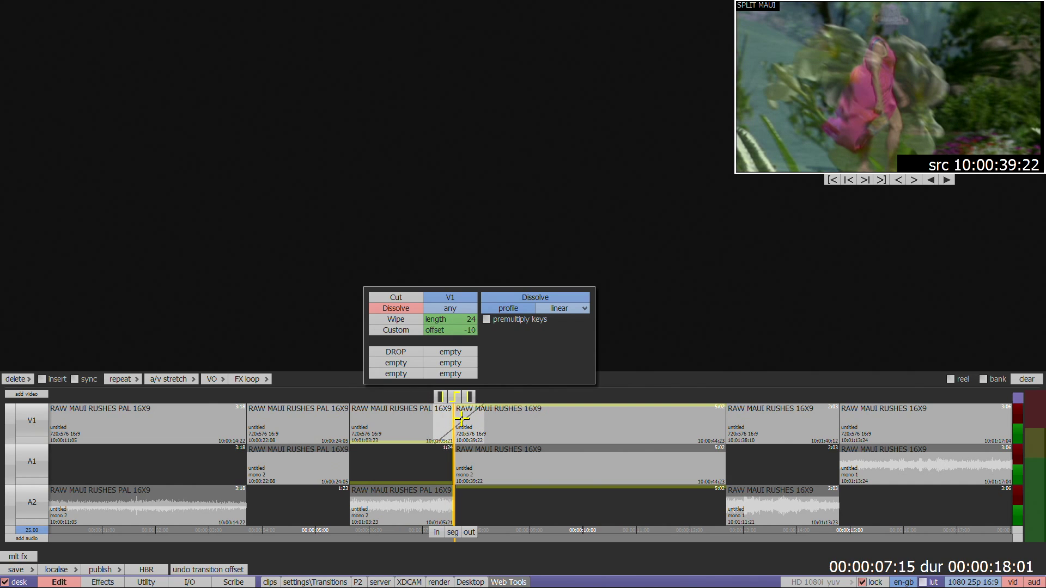
pyautogui.click(451, 319)
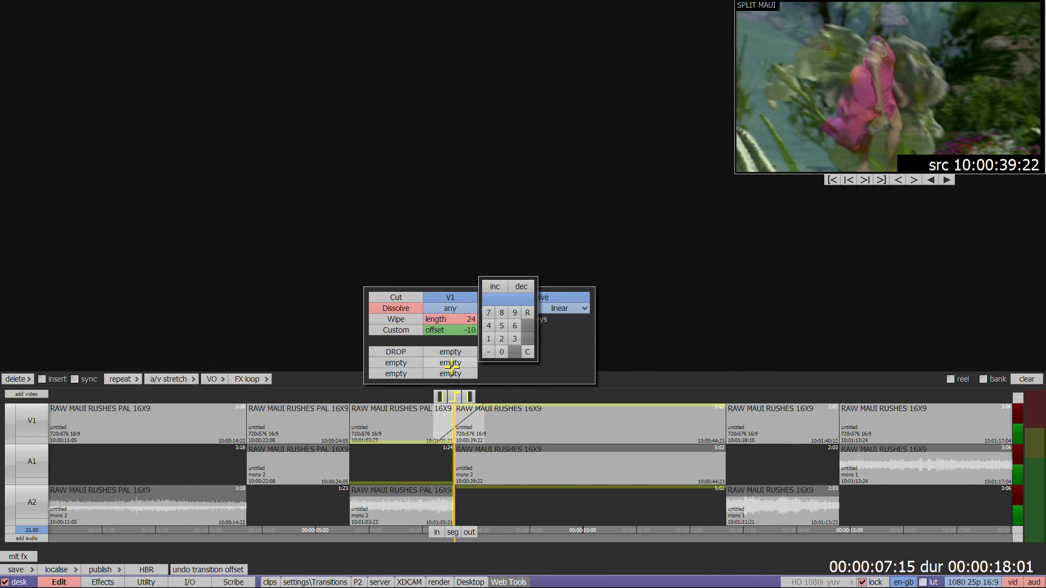
pyautogui.click(455, 320)
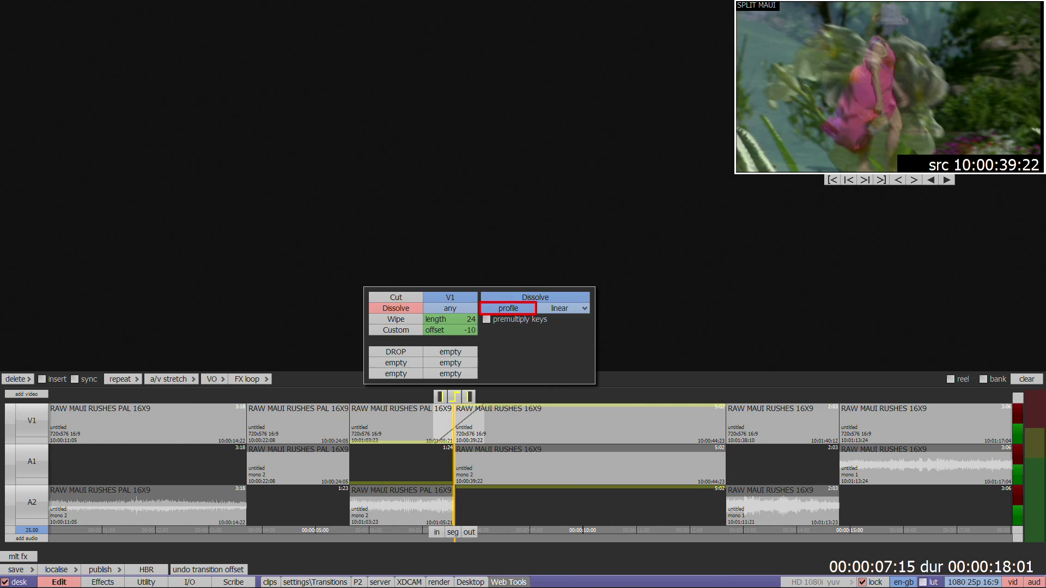
# - Try the s-curve profile on the dissolve and return the profile to linear
pyautogui.click(575, 307)
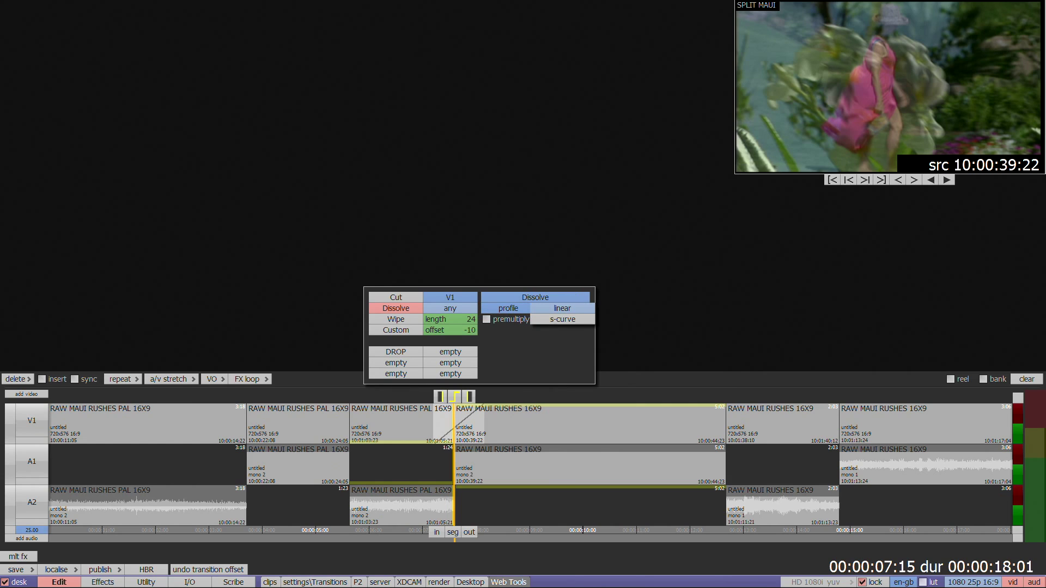
pyautogui.click(563, 308)
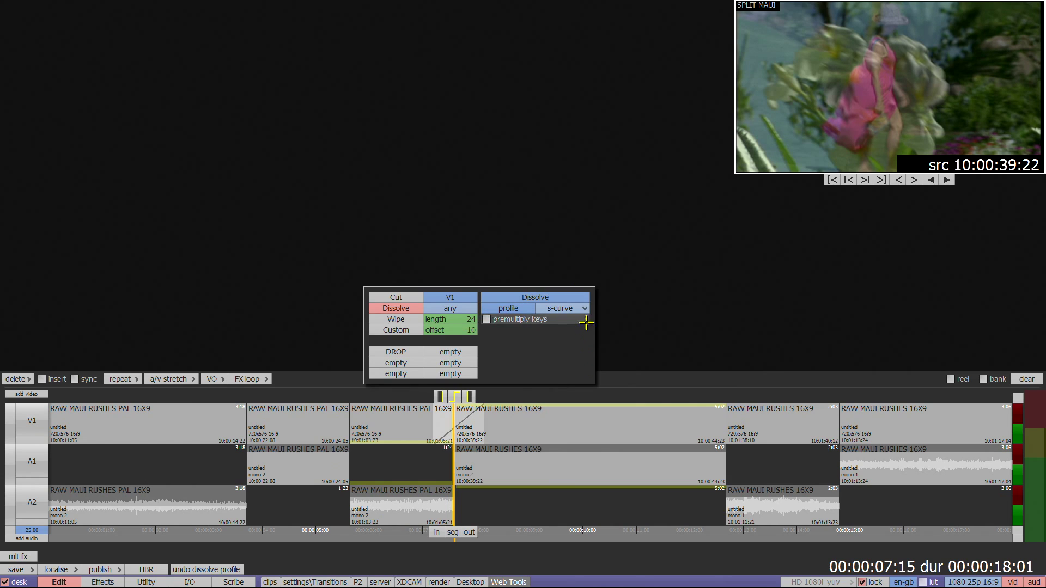
pyautogui.click(581, 306)
pyautogui.click(581, 308)
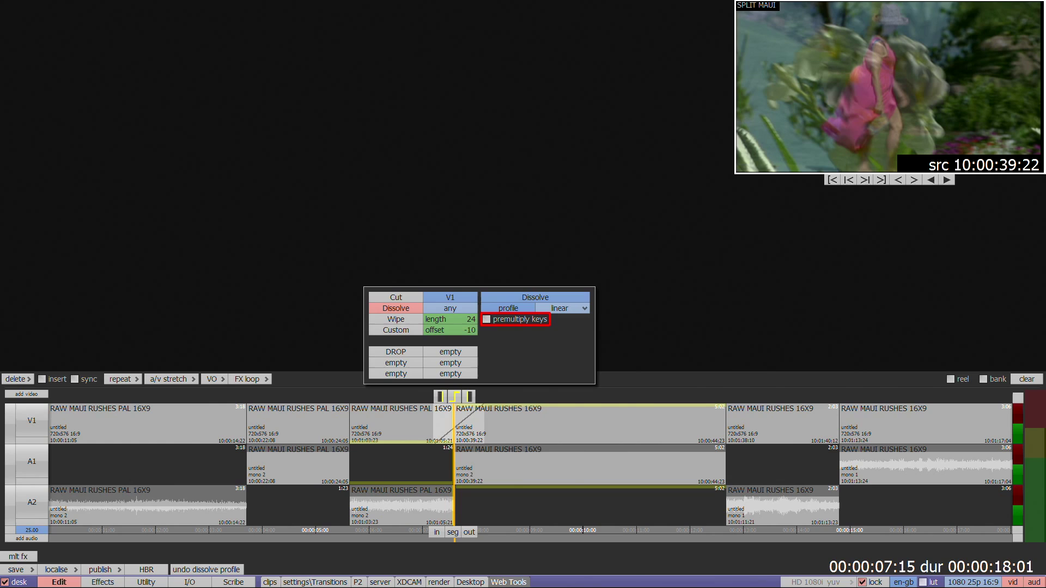
# - Change the transition to a Wipe and choose the five-pointed star as its shape
pyautogui.click(406, 320)
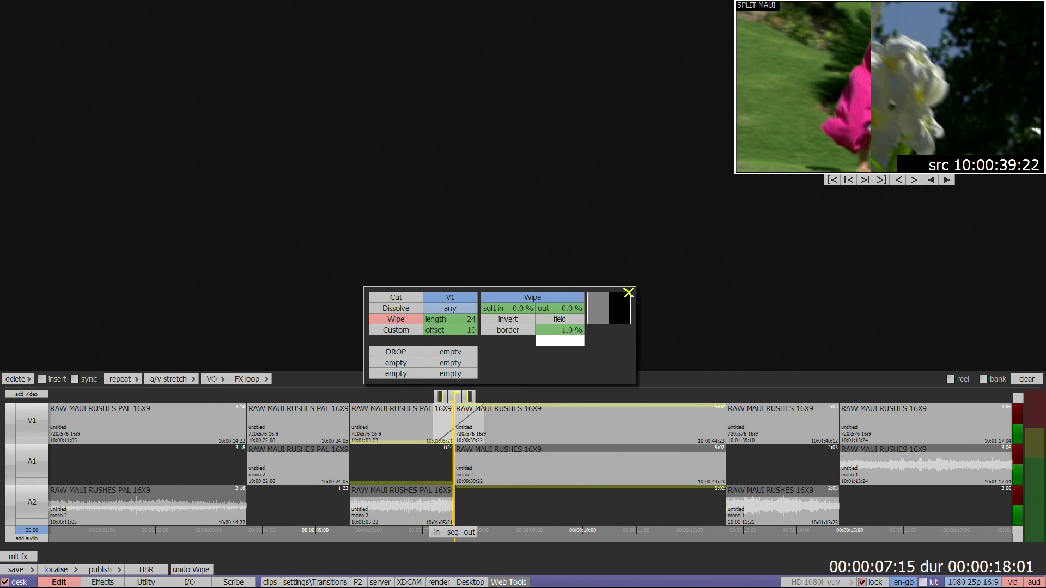
pyautogui.click(612, 309)
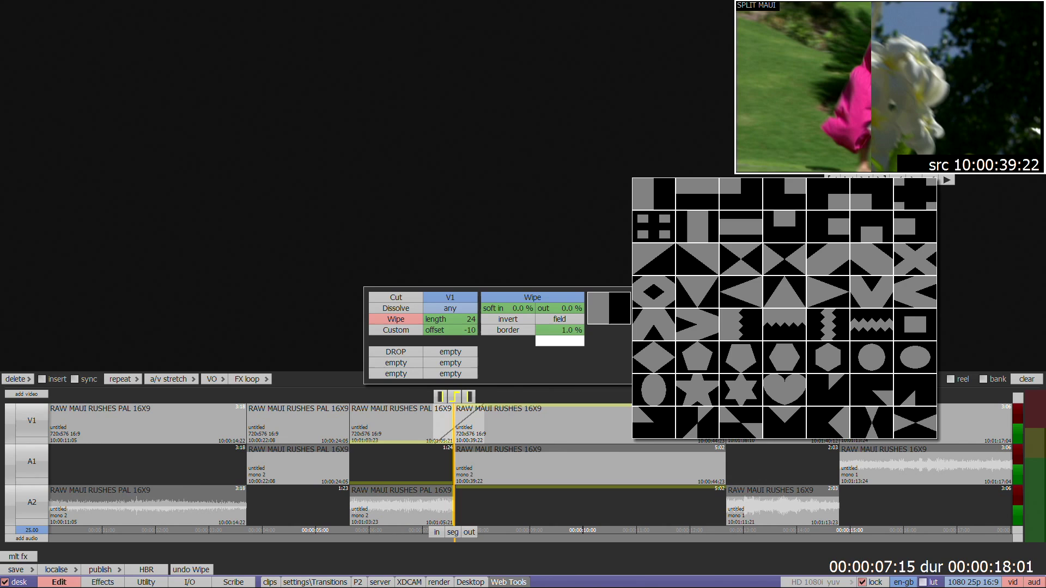
pyautogui.click(700, 386)
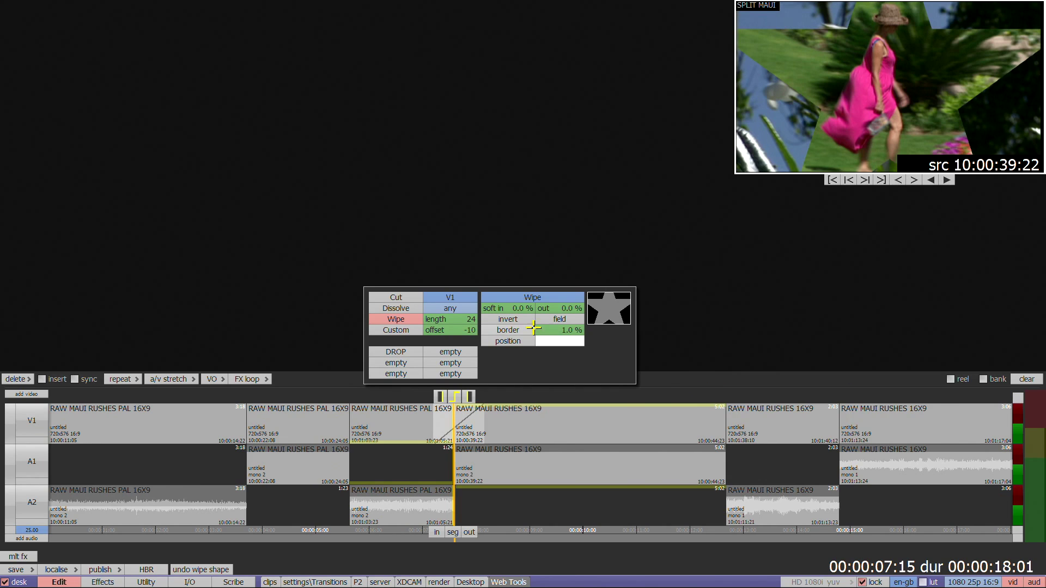
# - Give the star wipe a border with a width of 7.9 % and colour it blue
pyautogui.click(508, 330)
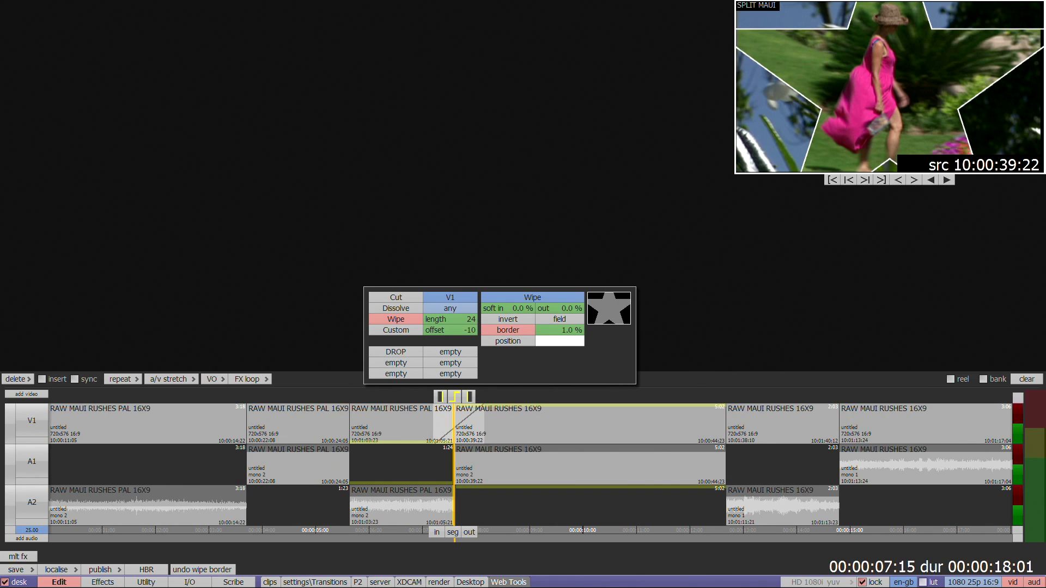
pyautogui.moveTo(579, 331); pyautogui.dragTo(610, 331)
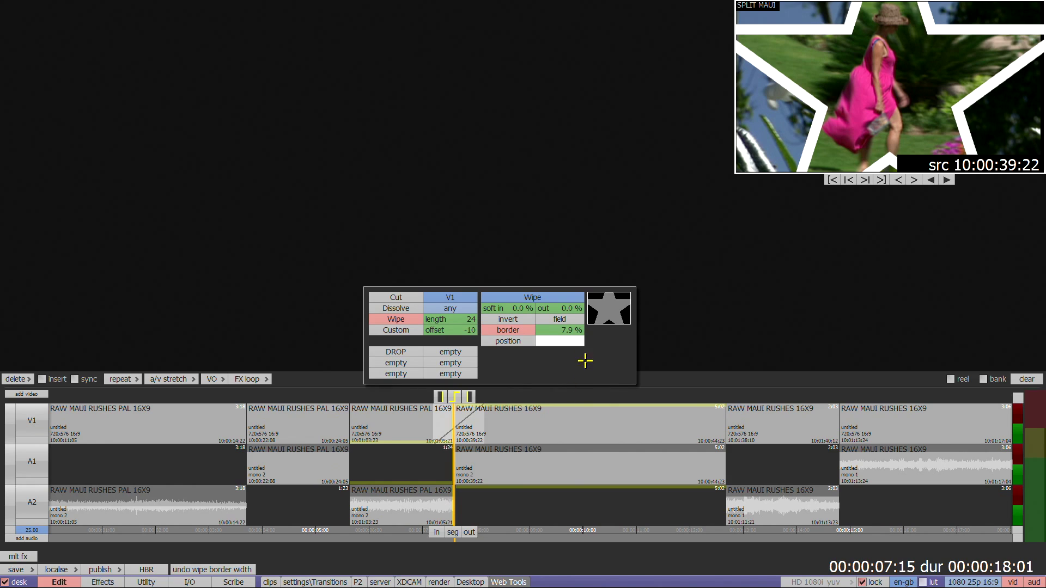
pyautogui.click(571, 341)
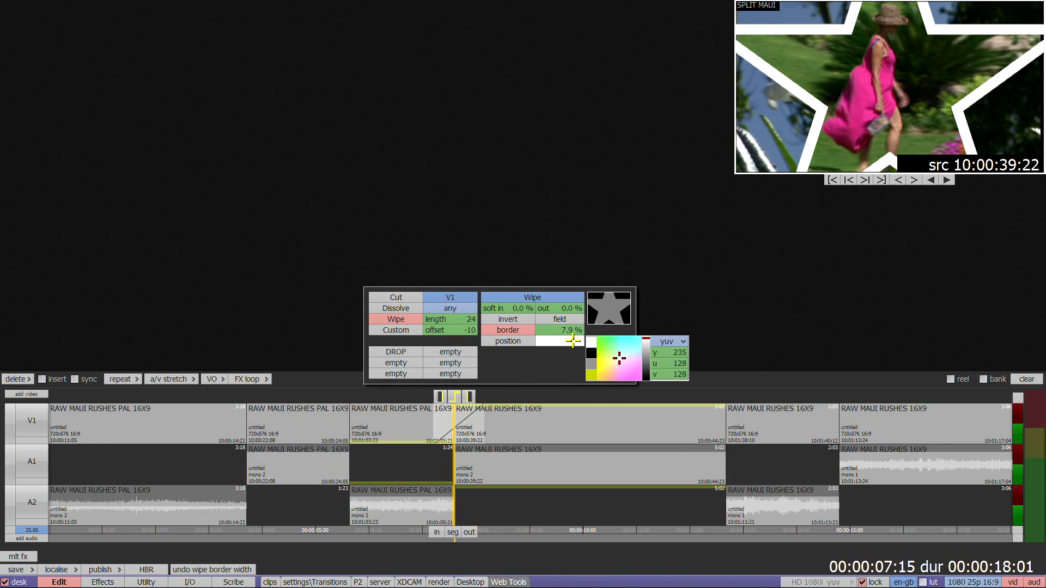
pyautogui.moveTo(620, 358); pyautogui.dragTo(647, 364)
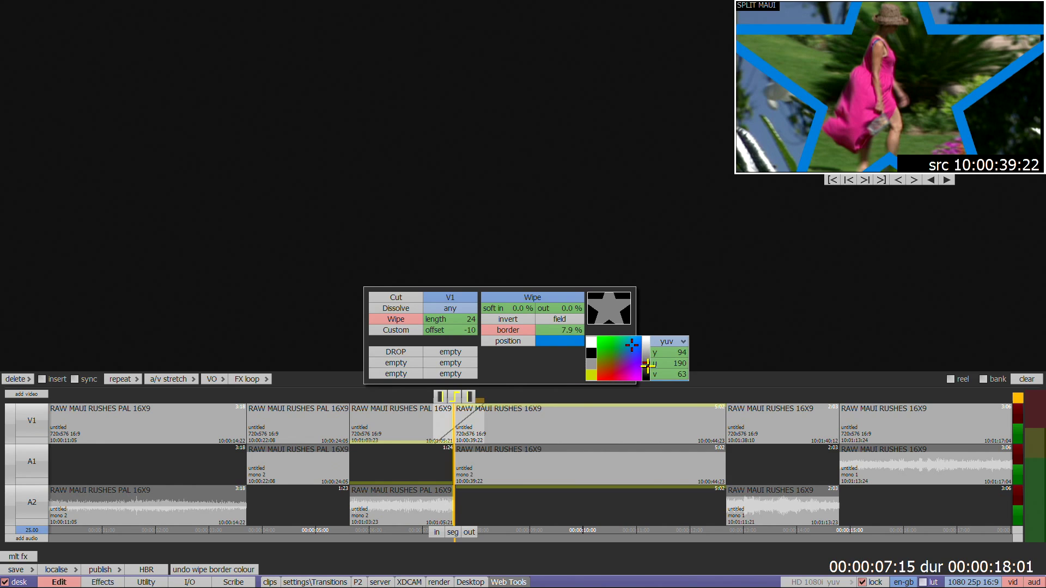
pyautogui.click(564, 343)
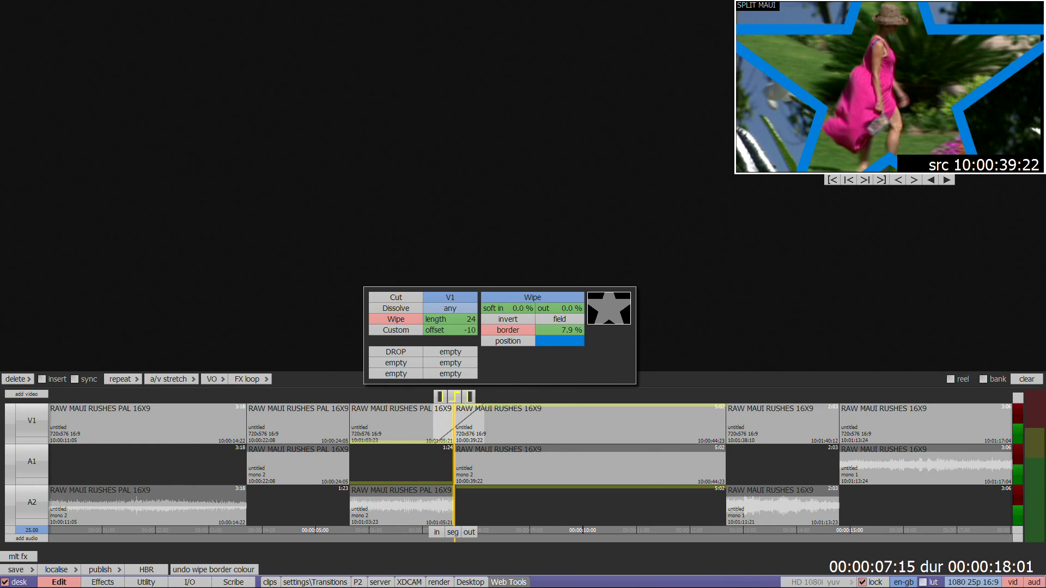
# - Try repositioning the star wipe in the picture and adjusting its edge softness
pyautogui.click(516, 341)
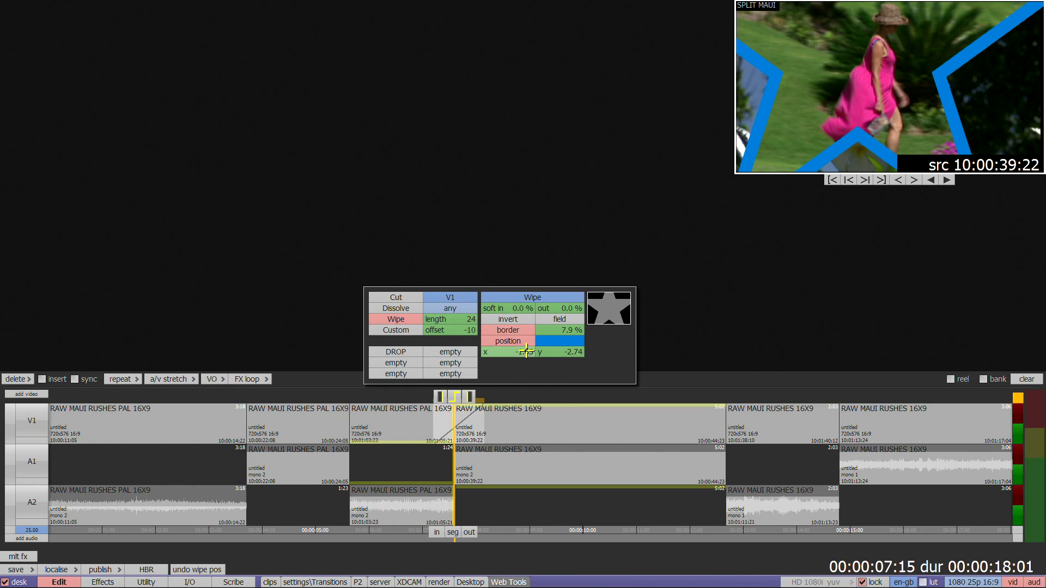
pyautogui.moveTo(528, 357); pyautogui.dragTo(554, 349)
pyautogui.click(514, 341)
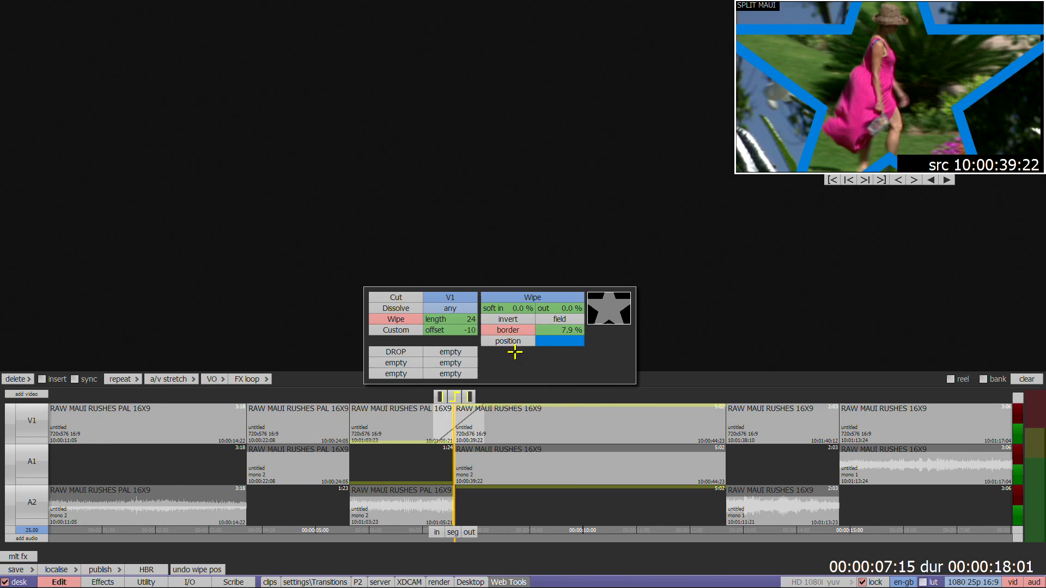
pyautogui.moveTo(516, 313); pyautogui.dragTo(561, 318)
# - Change the transition to Custom and use the saved DROP effect
pyautogui.click(413, 331)
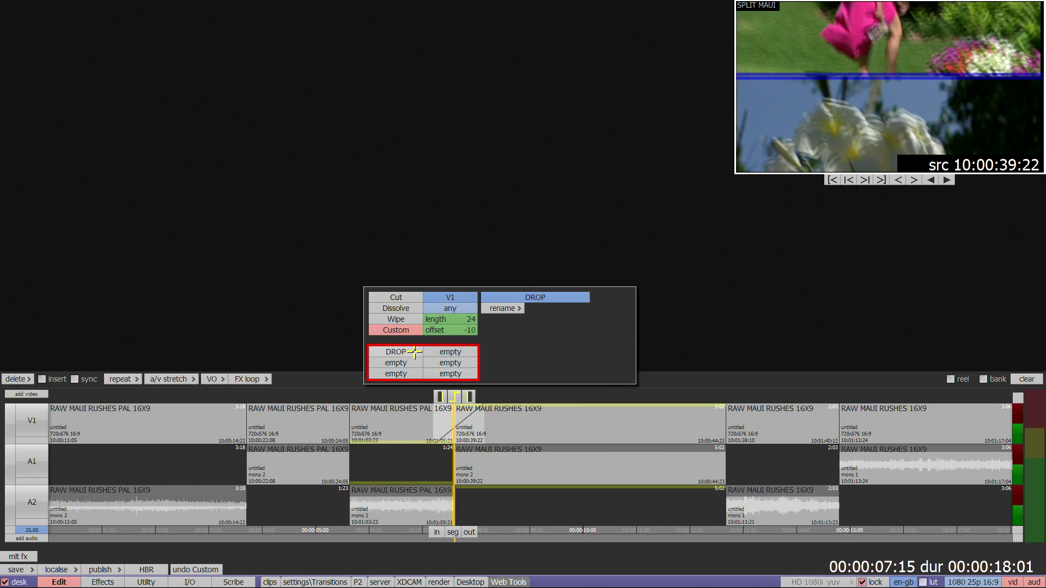
pyautogui.click(414, 353)
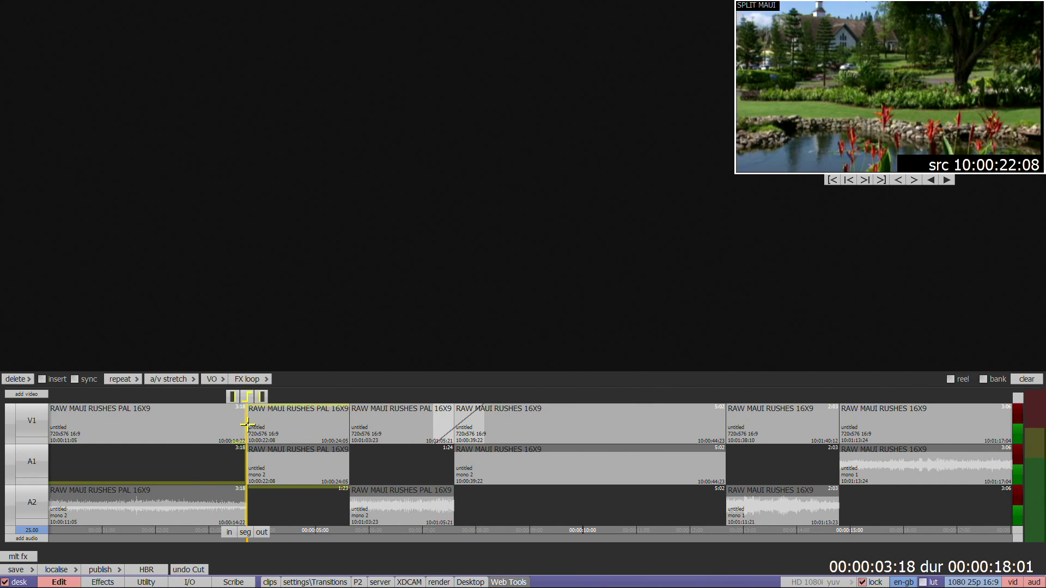
# - Apply a Dissolve to the cut between the first and second V1 clips and align it centred
pyautogui.click(248, 424)
pyautogui.click(205, 309)
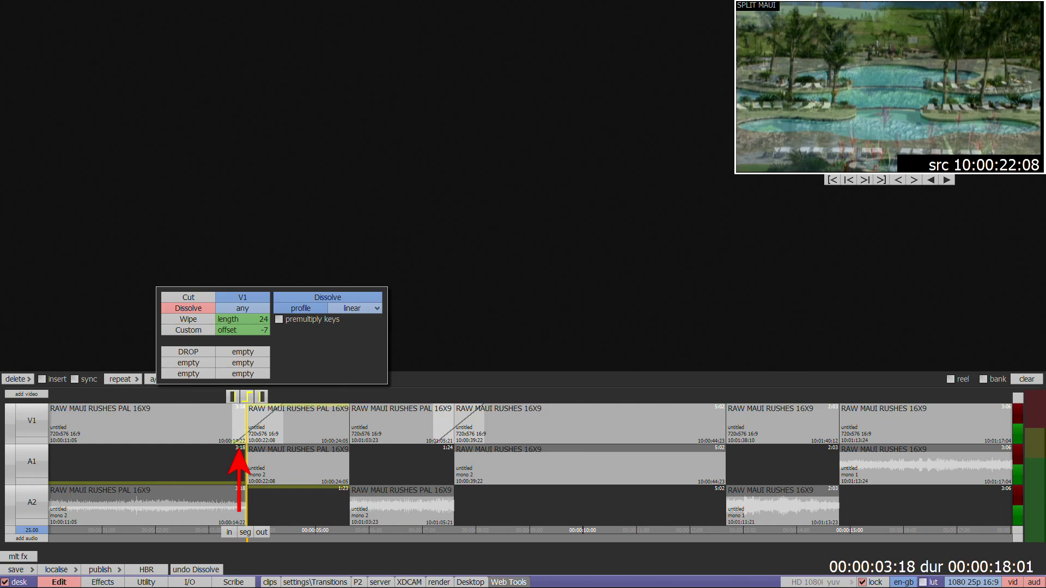
pyautogui.click(243, 308)
pyautogui.click(243, 308)
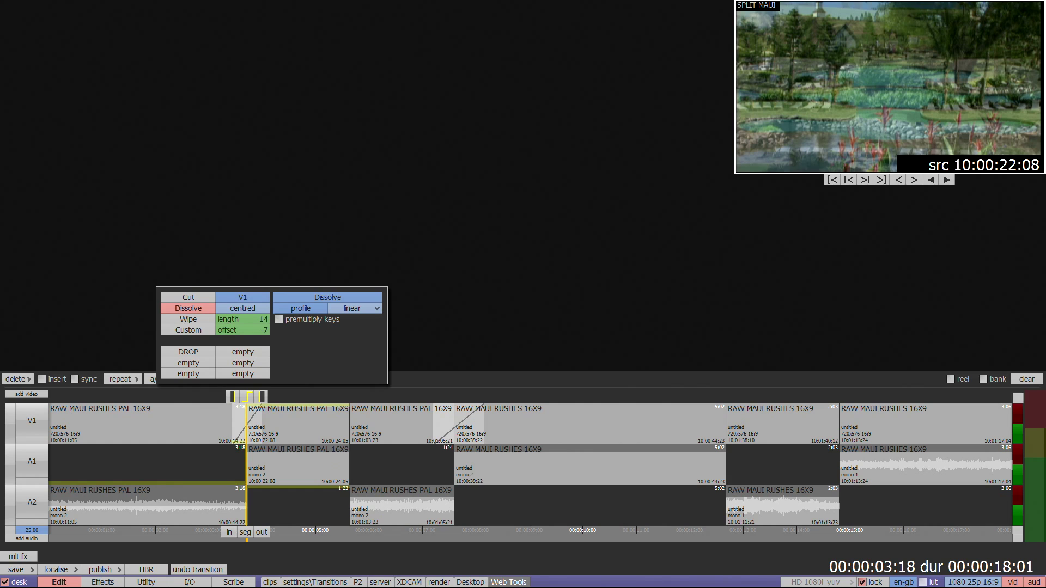
# - Try the before alignment on the first cut's dissolve, and set it to after with a length of 30
pyautogui.click(243, 308)
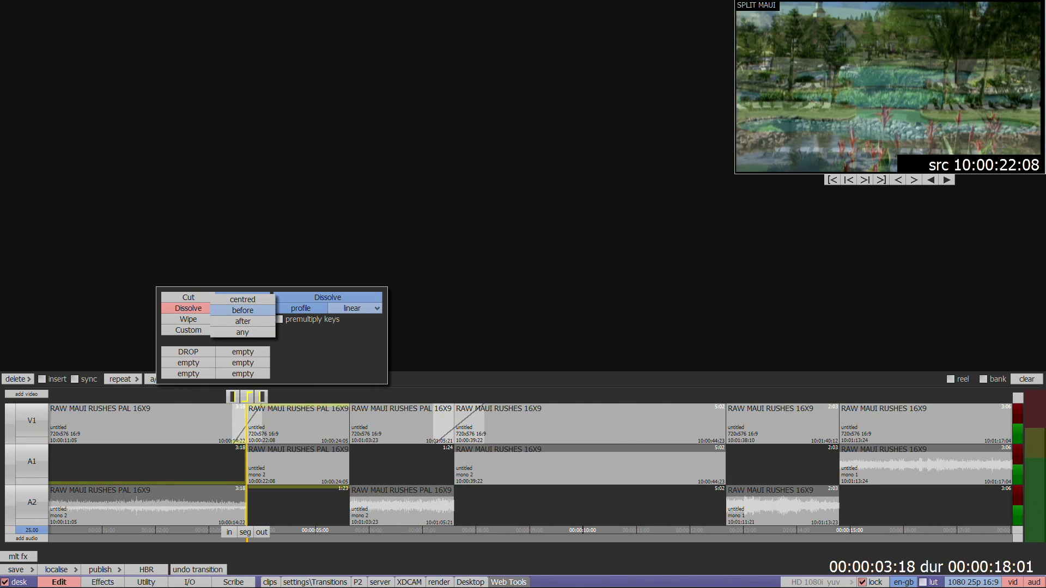
pyautogui.click(260, 301)
pyautogui.click(259, 308)
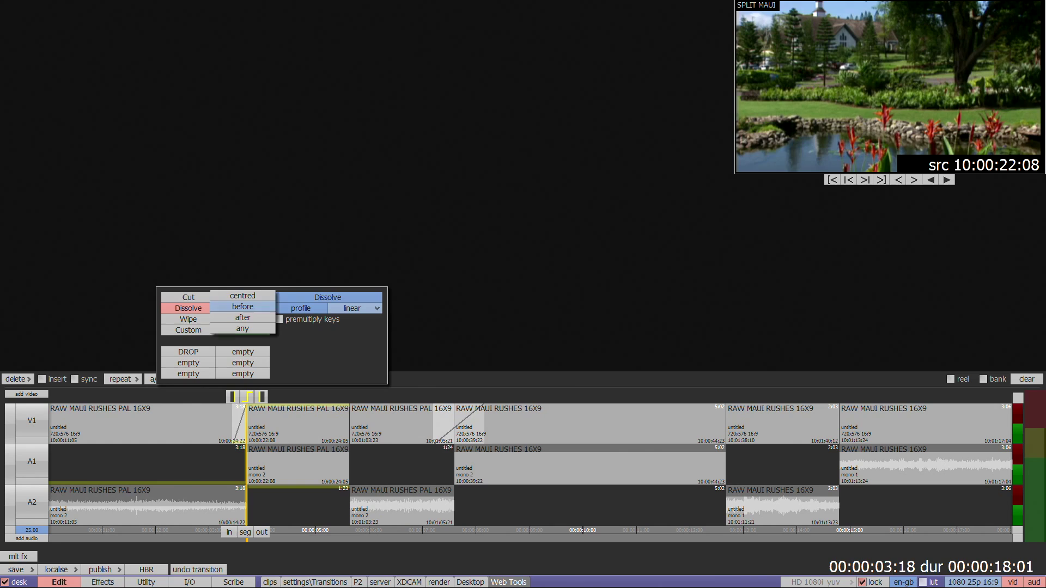
pyautogui.click(258, 319)
pyautogui.moveTo(260, 319); pyautogui.dragTo(402, 395)
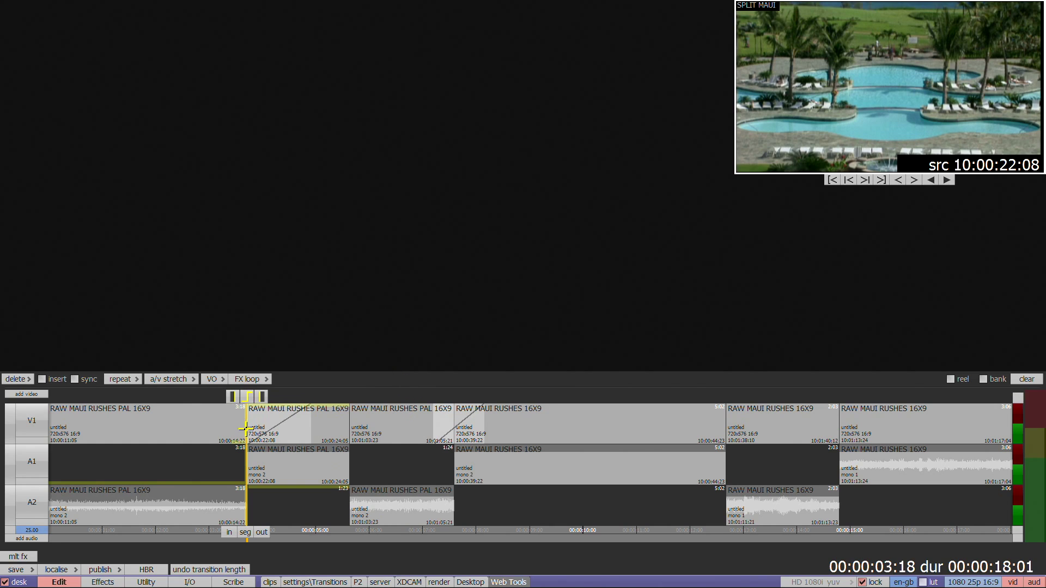
# - Reopen the transition settings for the first V1 cut and enter a dissolve length of 50
pyautogui.click(246, 430)
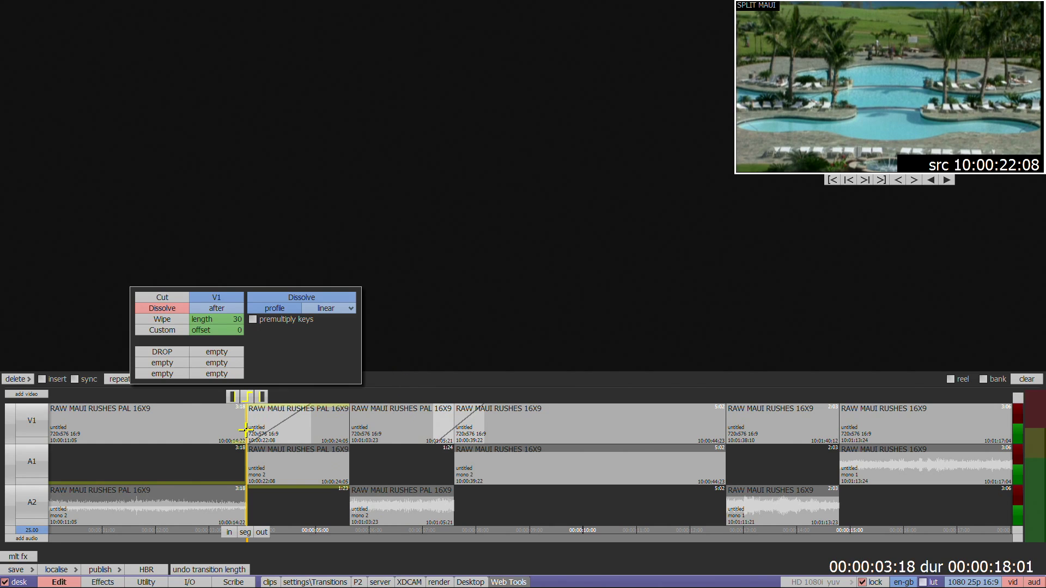
pyautogui.click(236, 321)
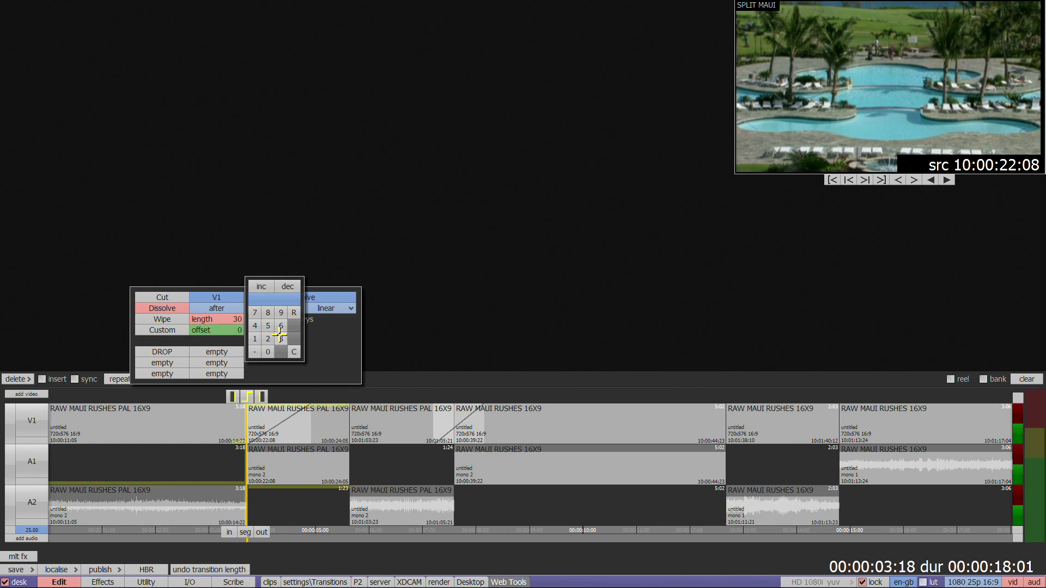
pyautogui.click(268, 325)
pyautogui.click(268, 351)
pyautogui.click(227, 319)
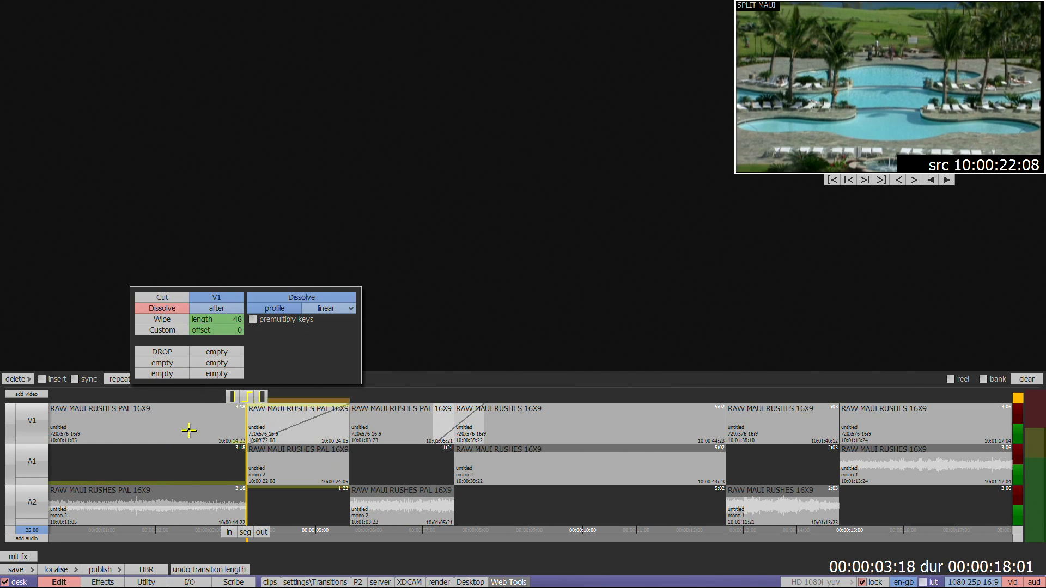
# - Reopen the transition settings for the first V1 cut and set the dissolve length to 24
pyautogui.click(172, 430)
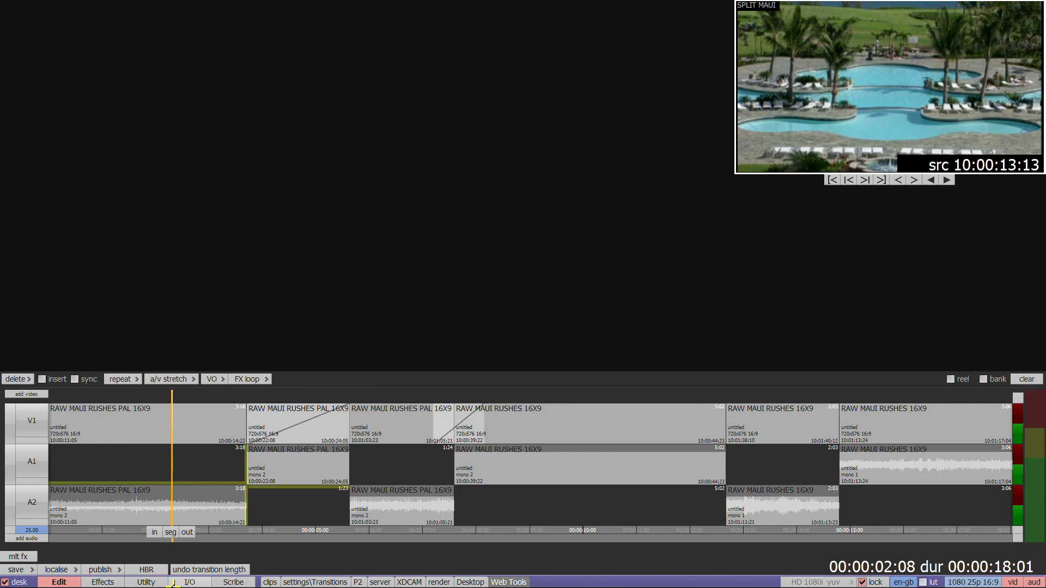
pyautogui.click(245, 437)
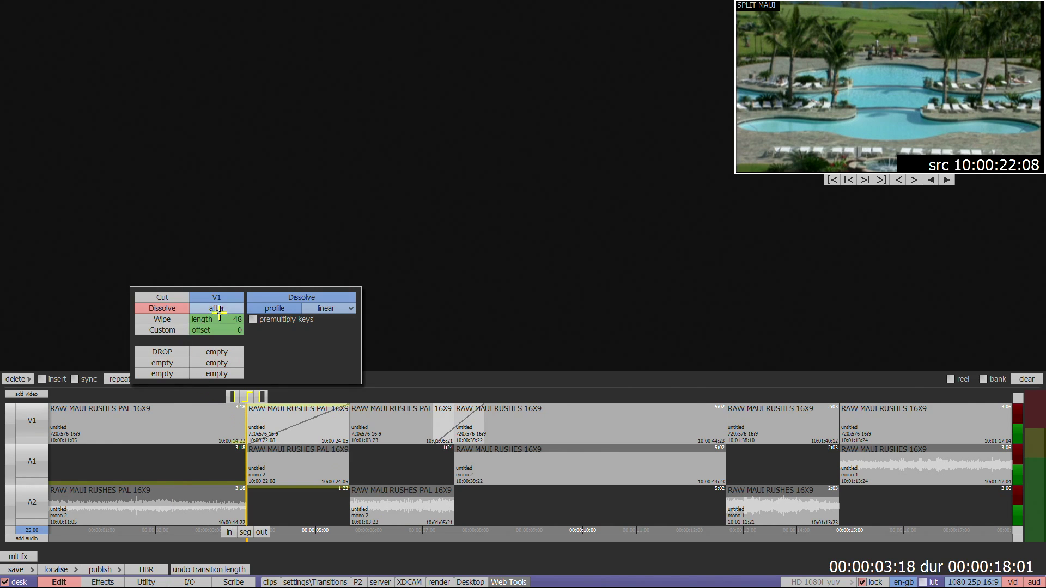
pyautogui.click(227, 319)
pyautogui.click(268, 339)
pyautogui.click(255, 326)
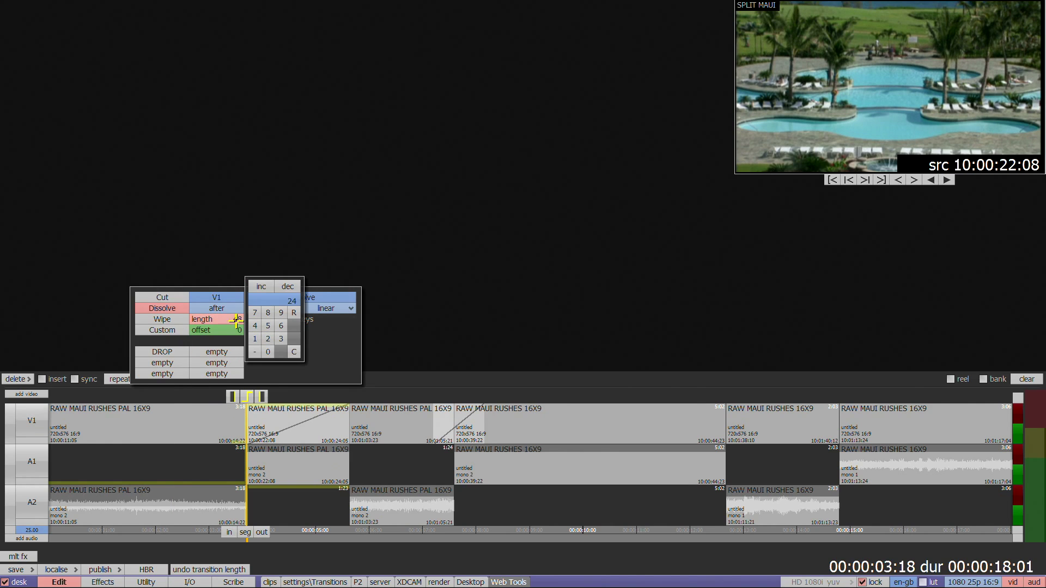
pyautogui.click(236, 320)
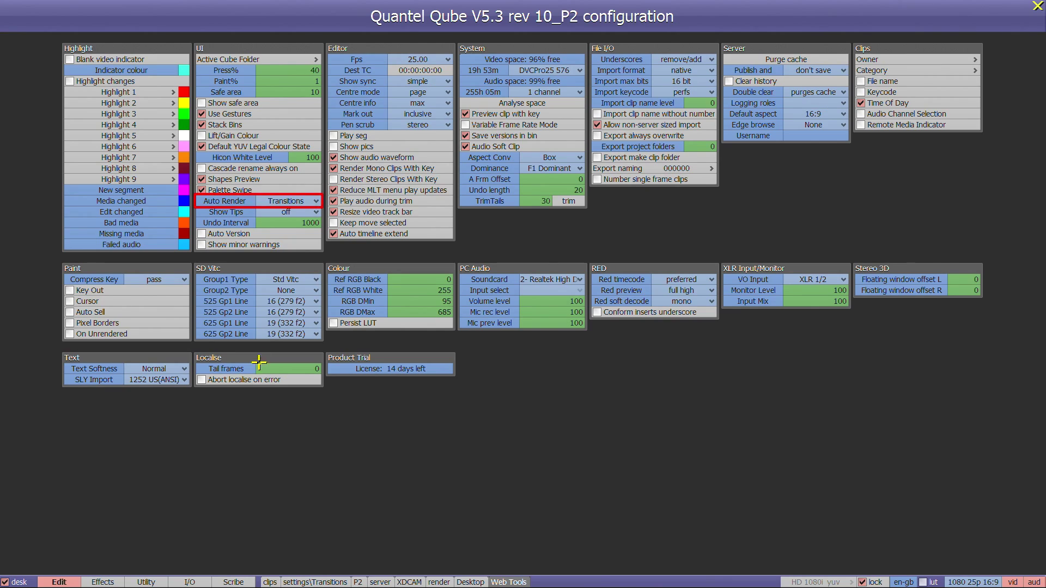
# - Set the Auto Render option in the configuration's UI settings to None
pyautogui.click(286, 201)
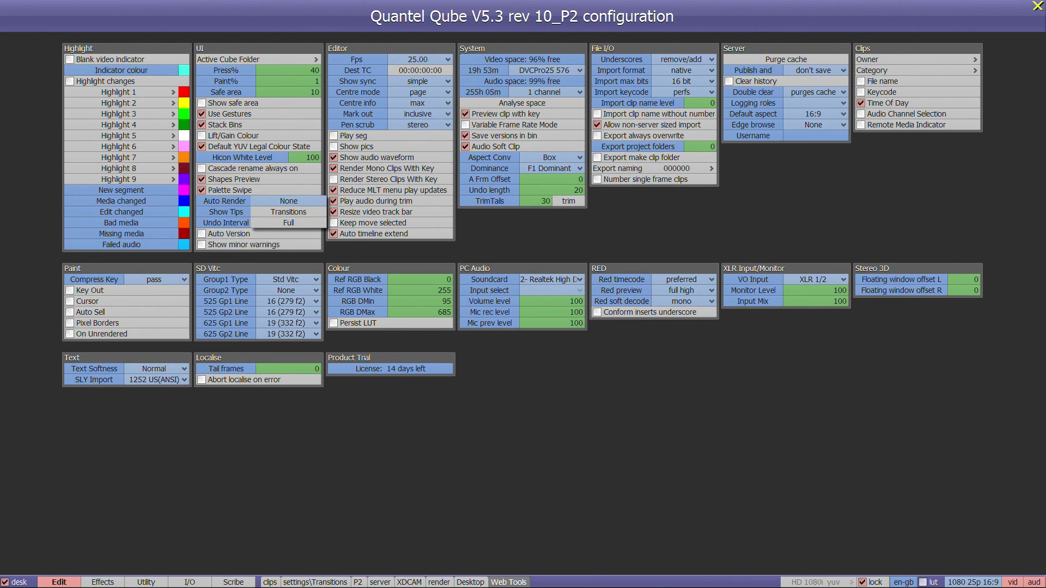
pyautogui.click(289, 201)
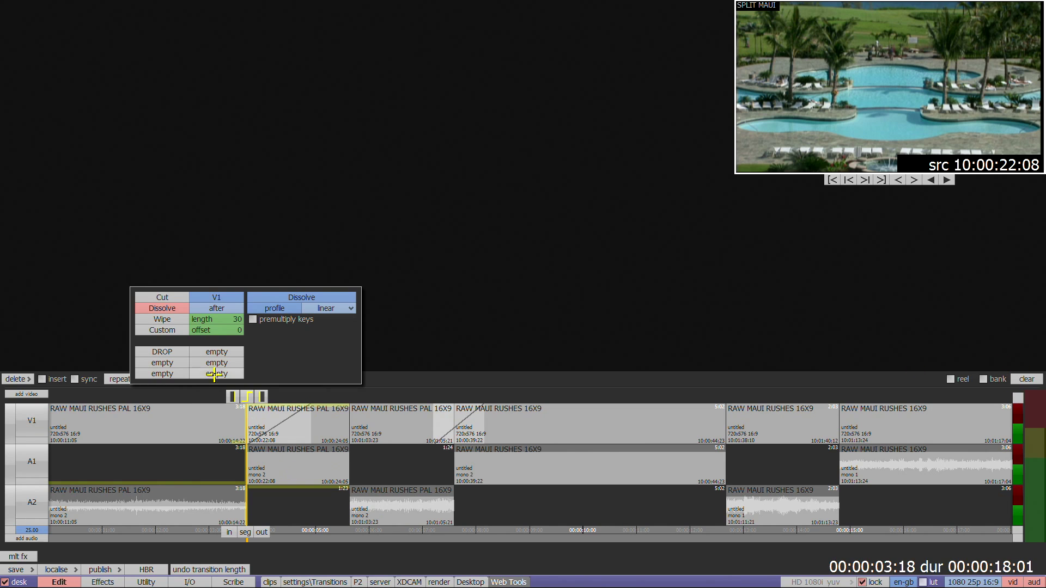
# - Change the dissolve between the first and second V1 clips back to a Cut and close the transition settings
pyautogui.click(158, 298)
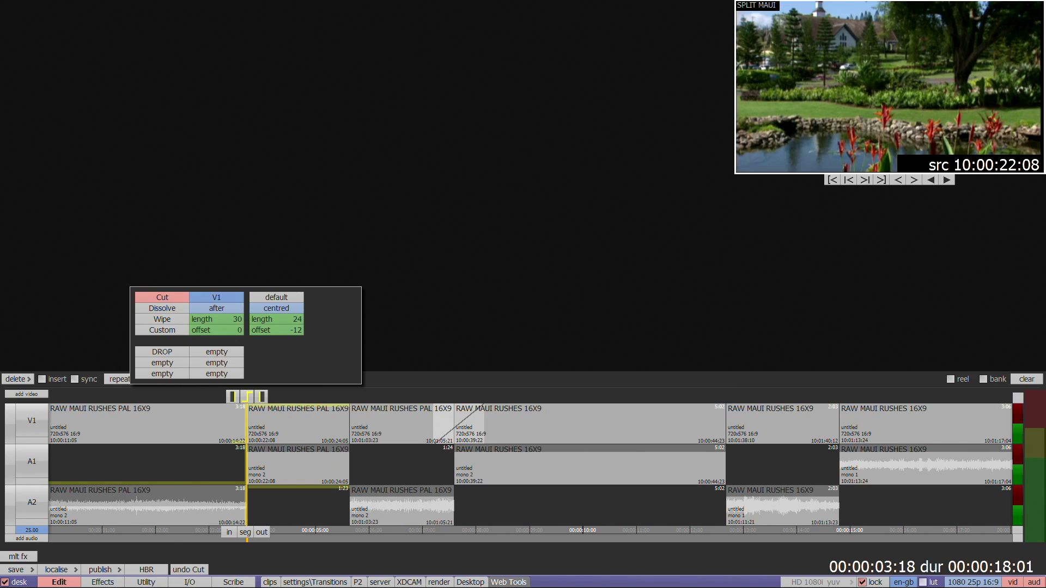
pyautogui.click(172, 474)
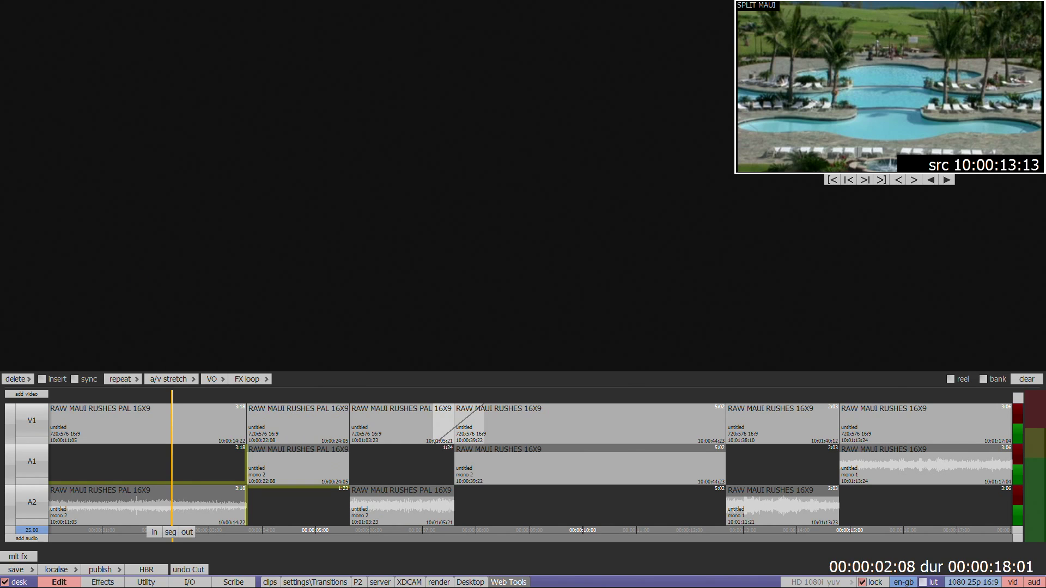